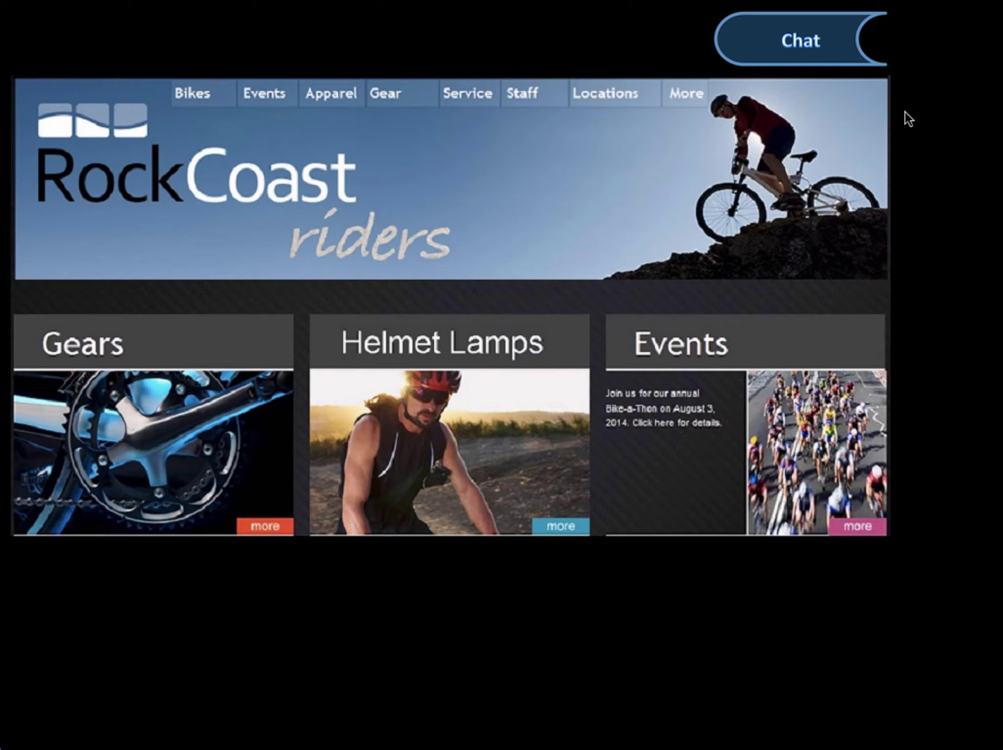
Open the chat form, check the customer's pre-filled contact details, and submit the Handlebar Lights request.
click(817, 54)
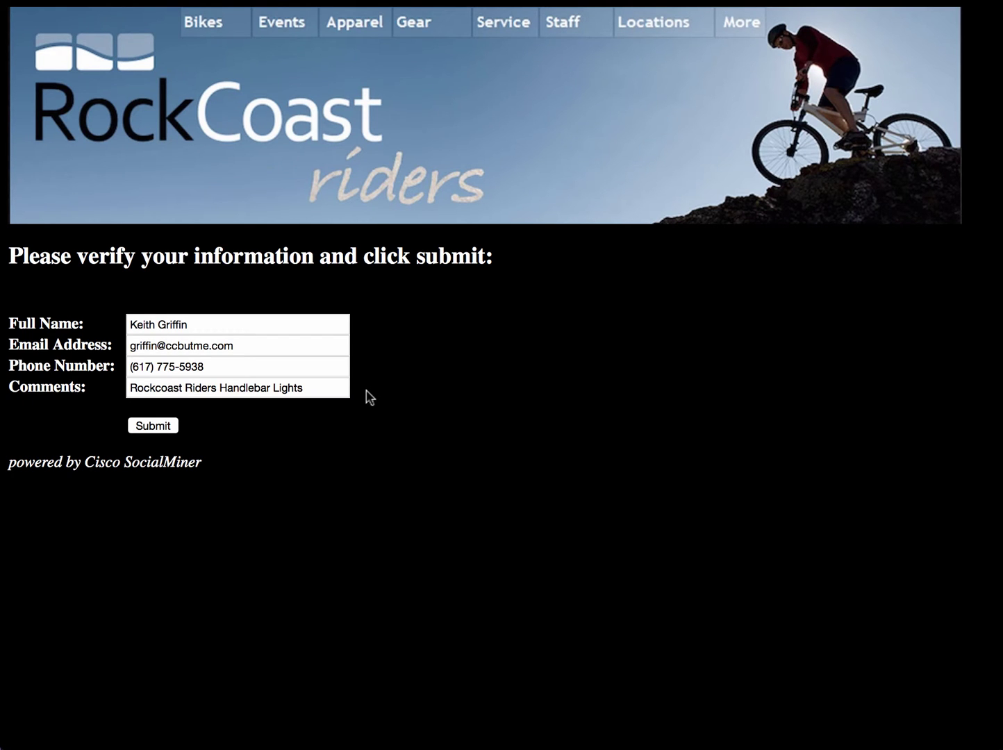
click(297, 371)
drag(265, 346, 209, 341)
click(205, 368)
click(160, 429)
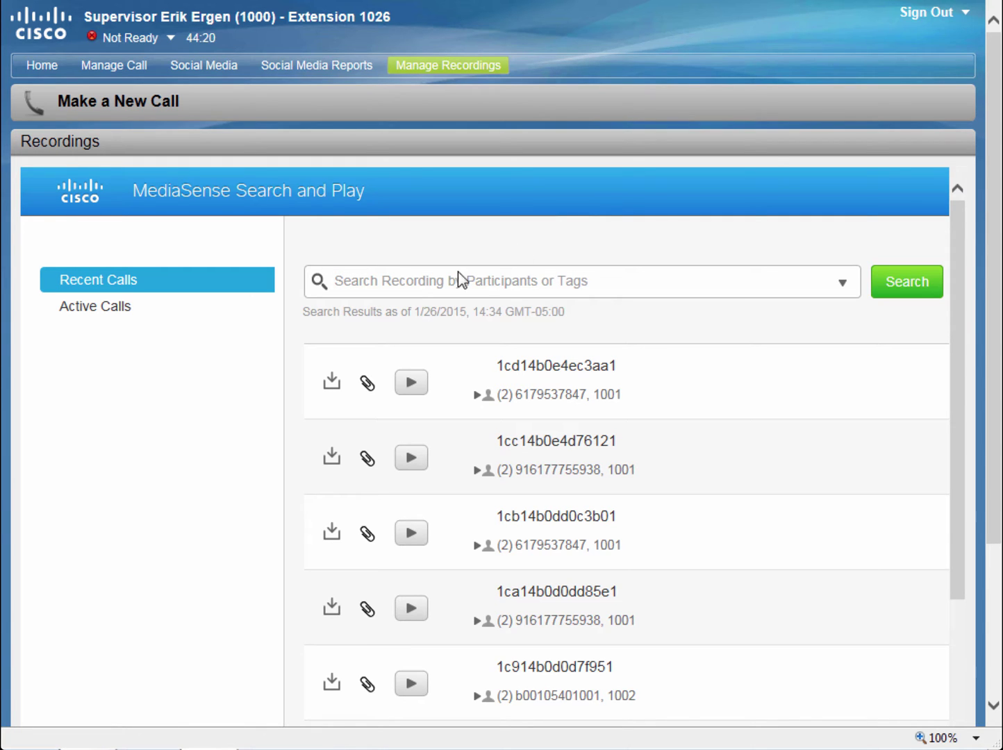
View Active Calls, return to Recent Calls, and expand the first recording's participant, codec and duration details.
click(108, 309)
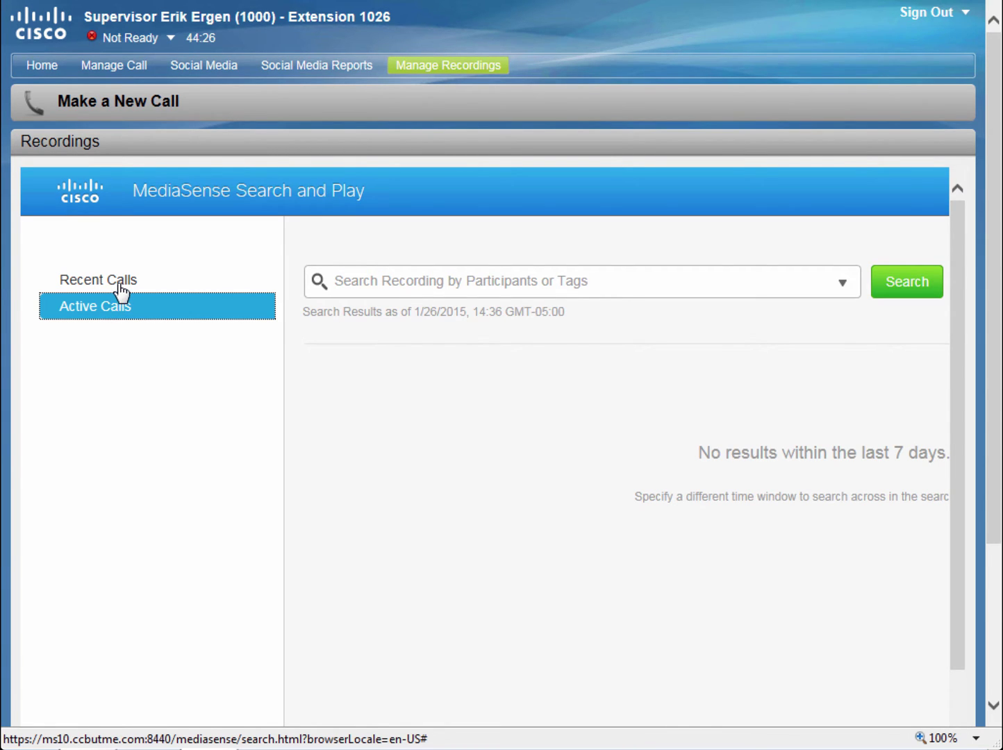
click(119, 286)
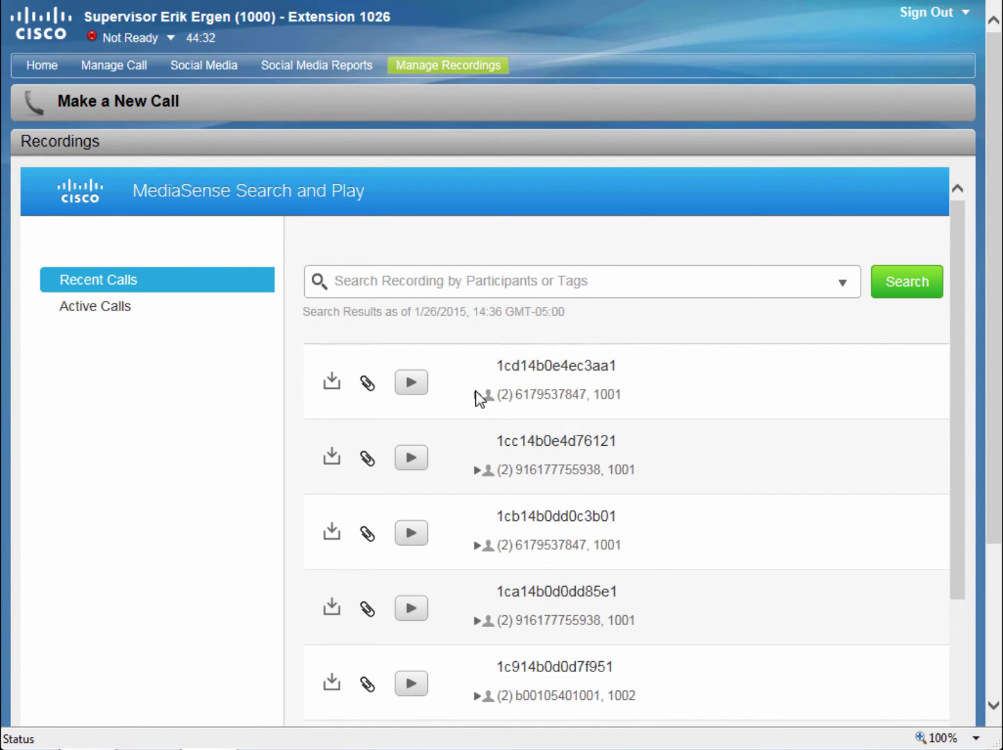
click(477, 394)
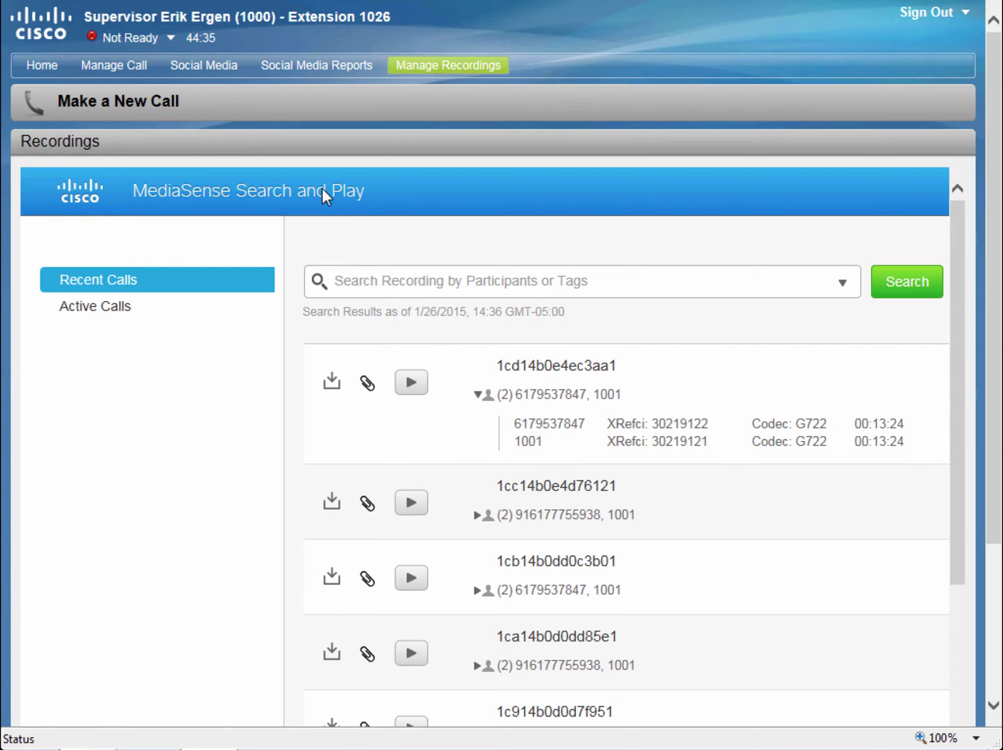
click(334, 67)
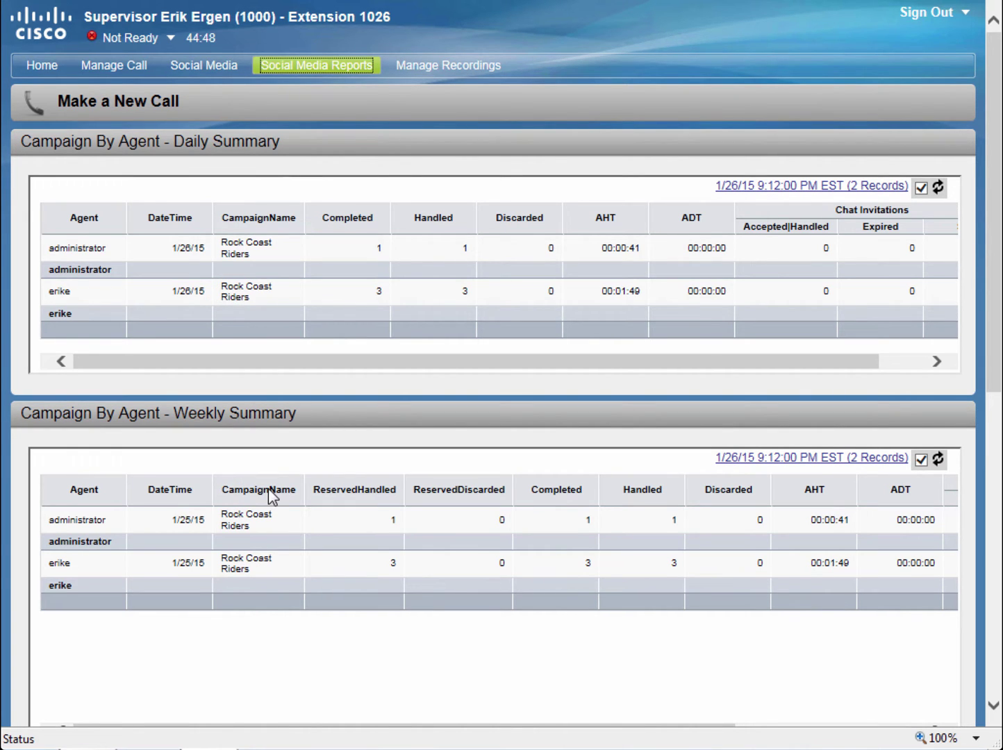
Scroll through the Campaign By Agent daily and weekly summaries, then view Rock Coast Riders campaign results.
scroll(271, 495, down, 9)
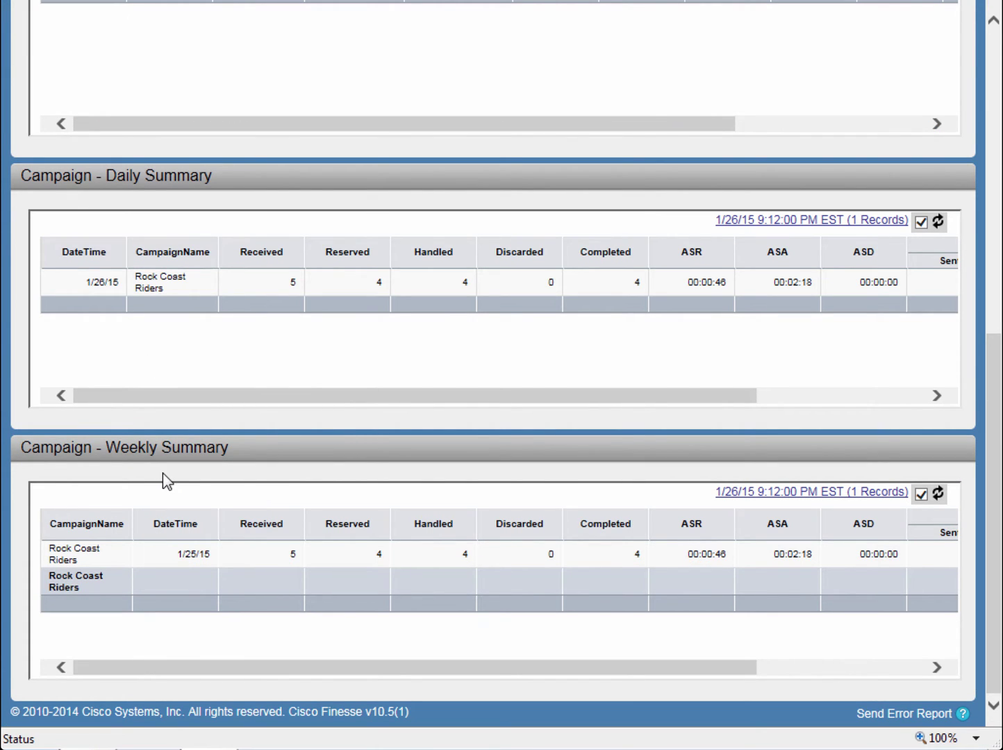
scroll(282, 503, up, 10)
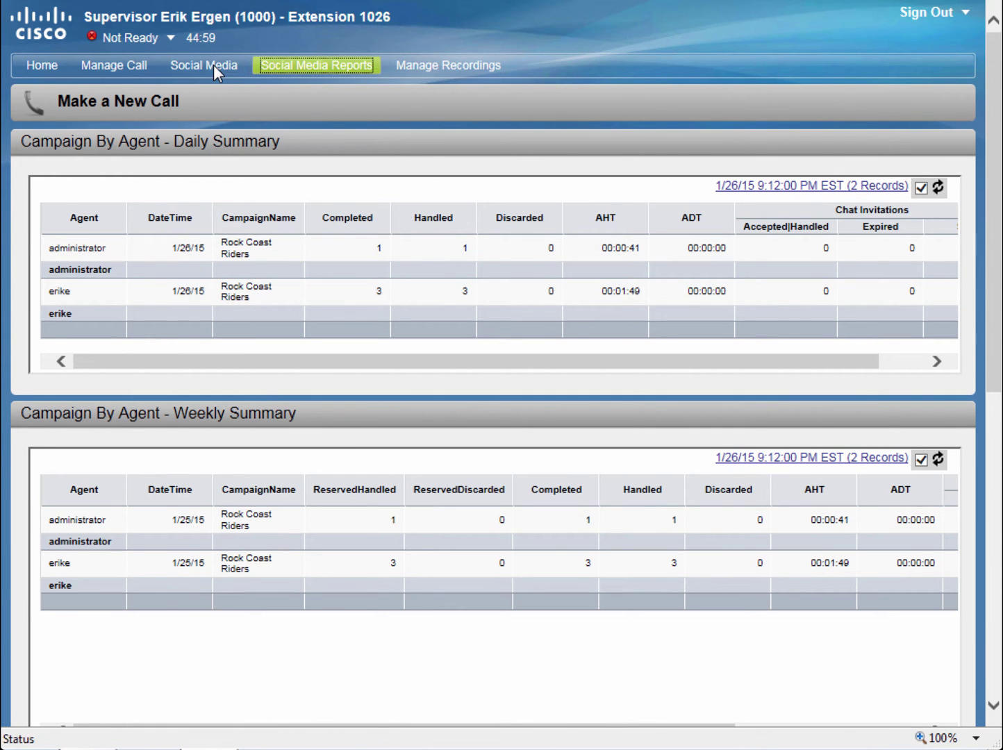
click(214, 65)
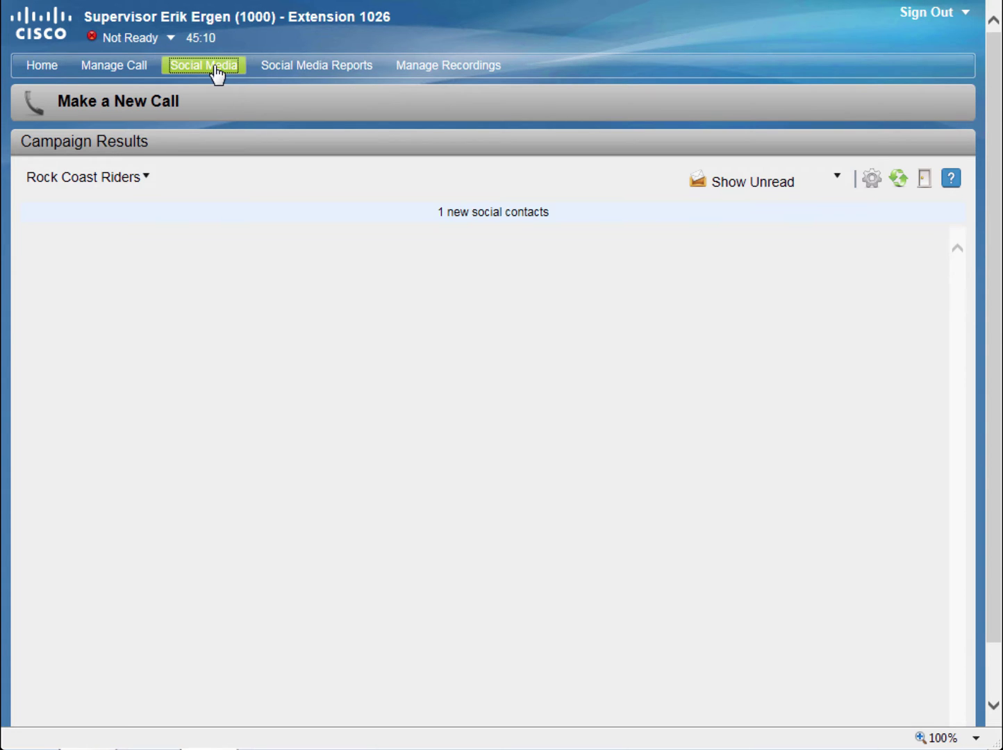
Show the Make a New Call contacts list and dial pad, then return to Home.
click(125, 65)
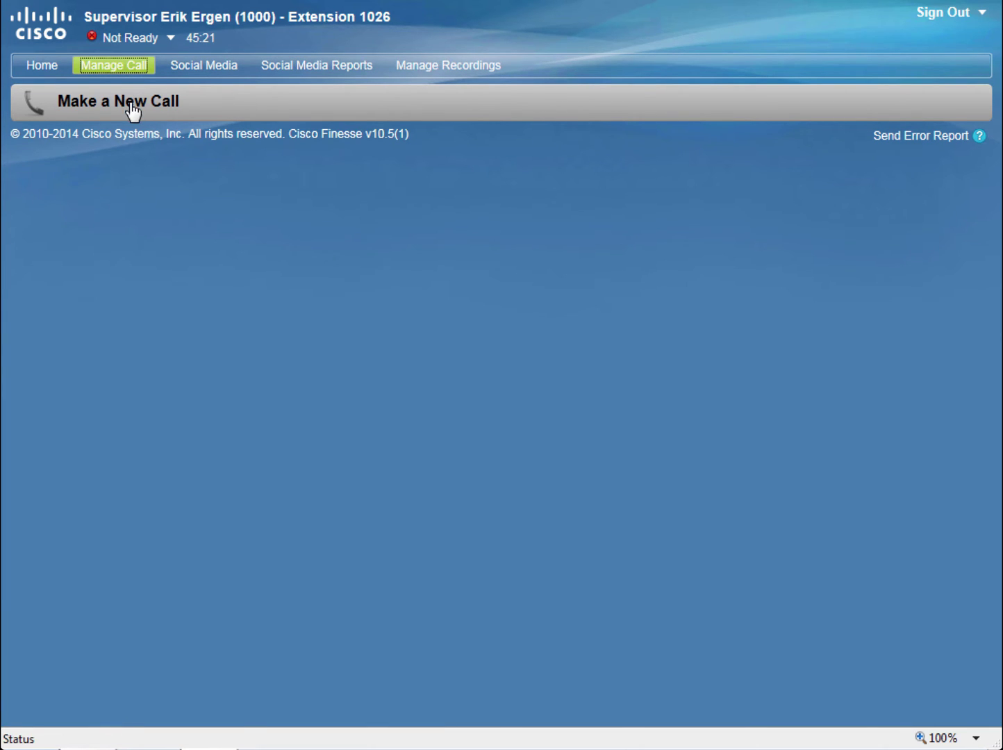
click(131, 102)
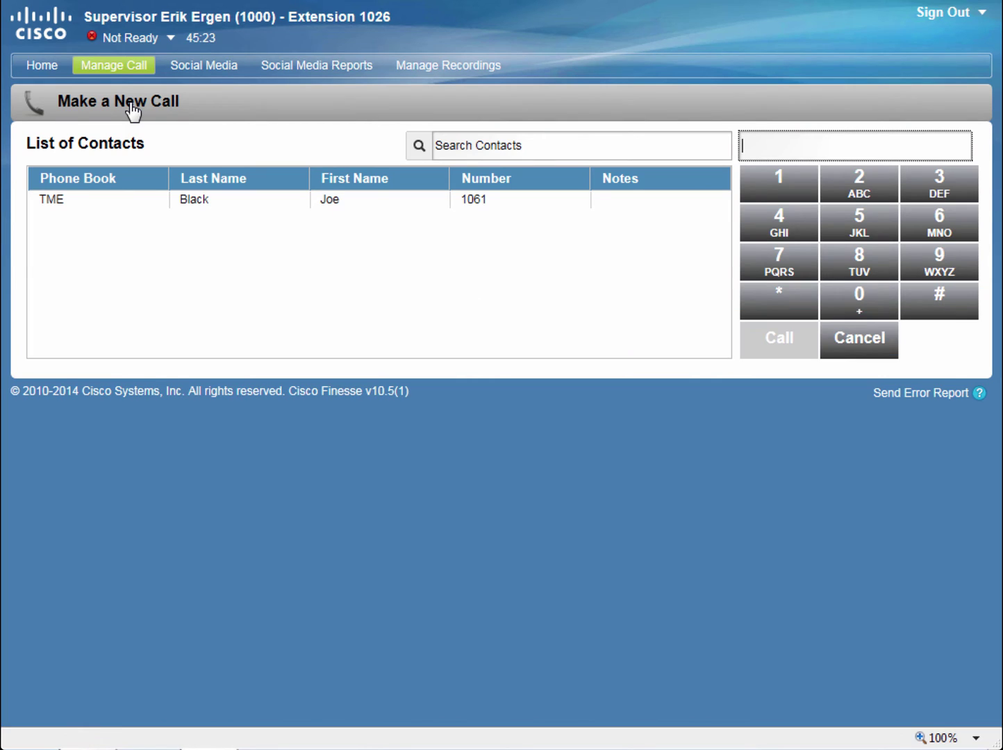
click(40, 67)
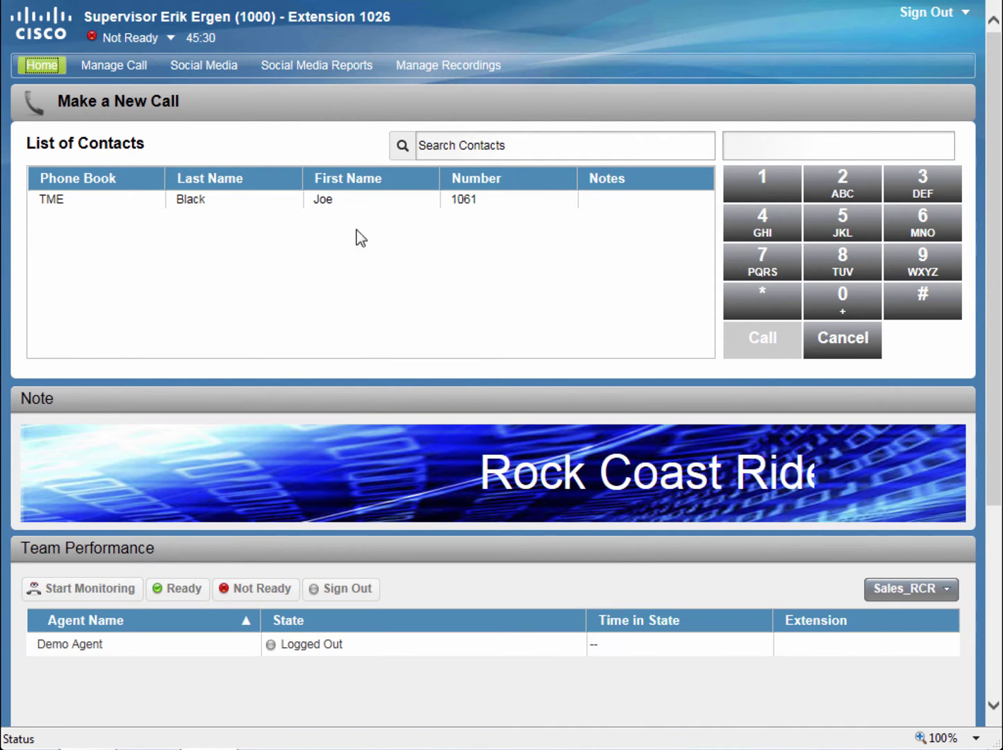
Hide the dial pad, keep the Sales_RCR team selected, and scroll through its agent and queue statistics.
click(161, 108)
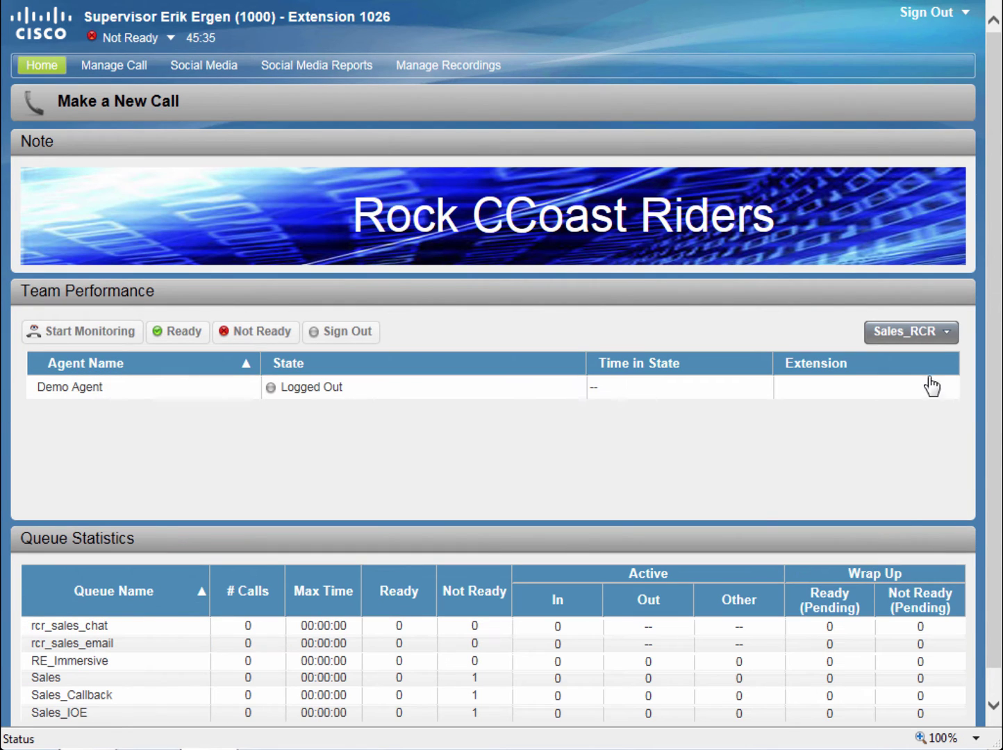
click(947, 336)
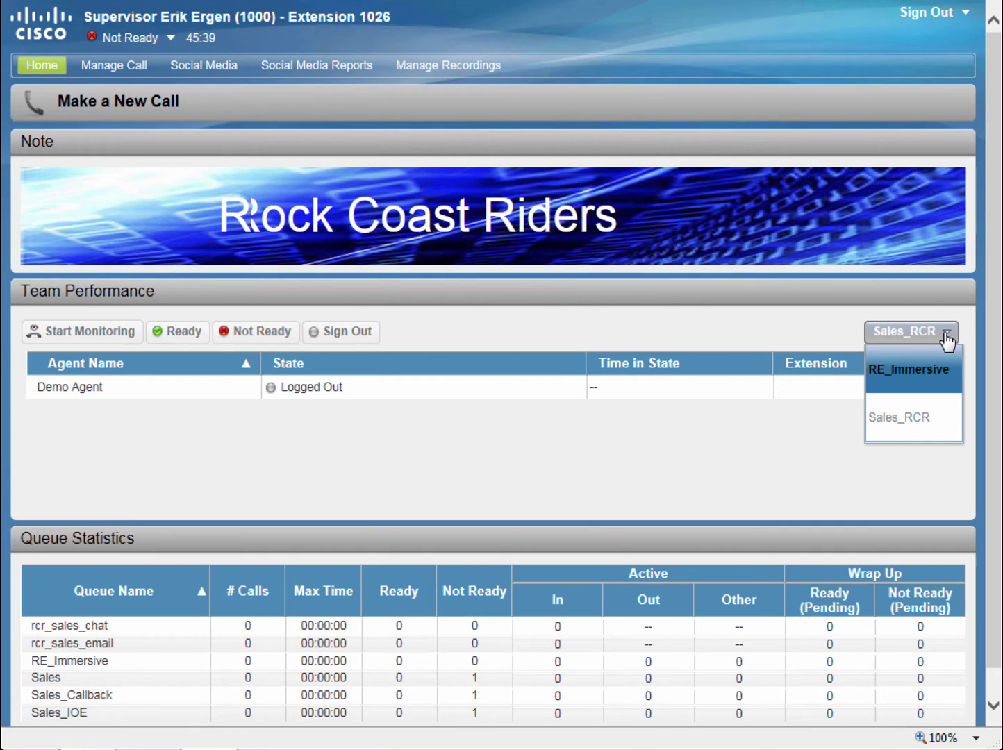
click(947, 338)
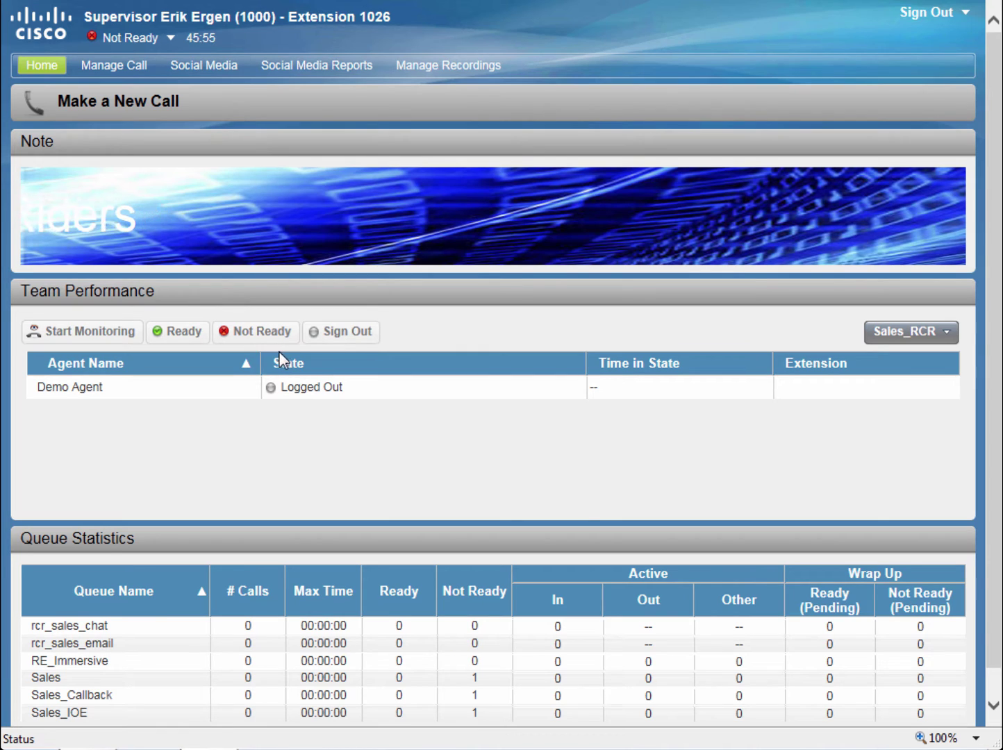
scroll(581, 505, down, 1)
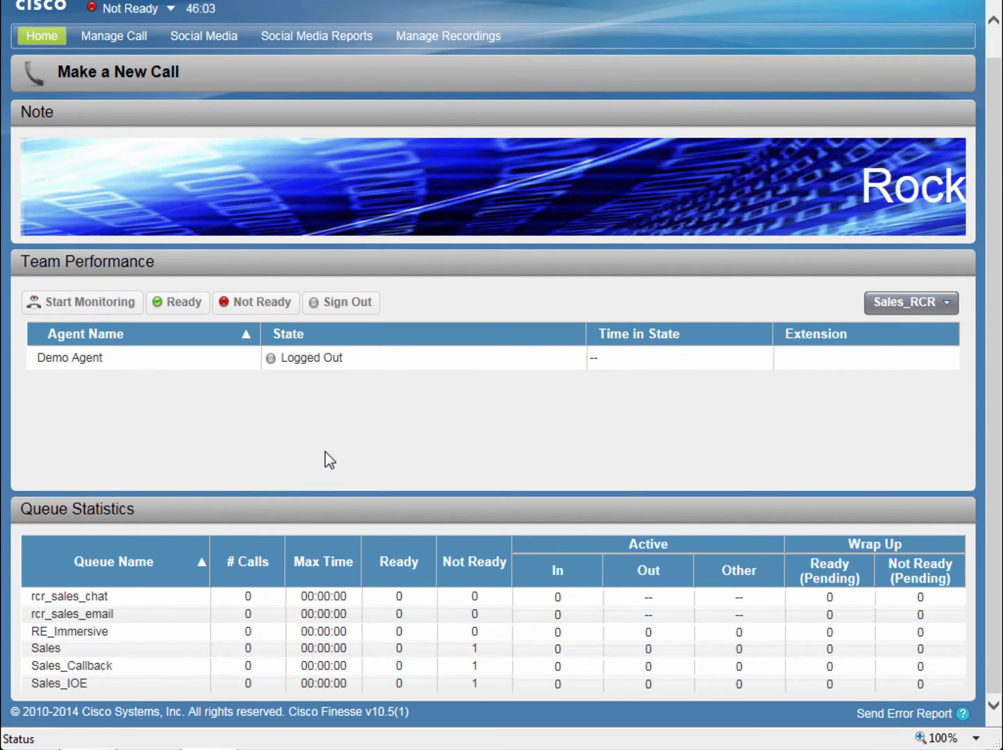
scroll(325, 451, up, 1)
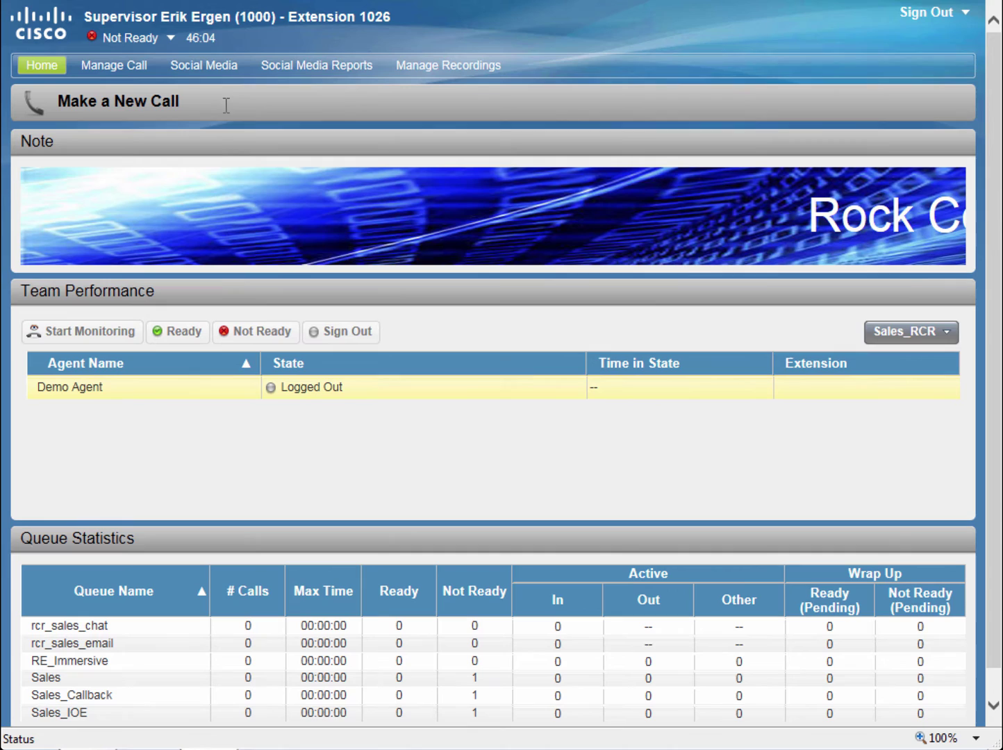
click(210, 66)
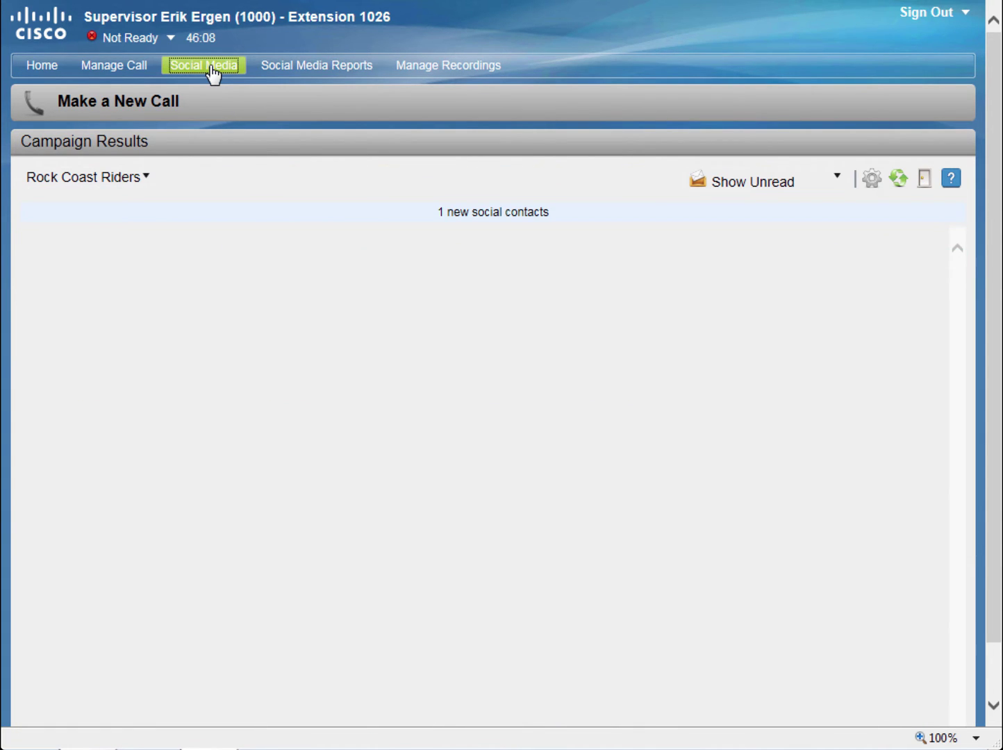
Reveal and accept the customer's incoming Rock Coast Riders chat request.
click(482, 229)
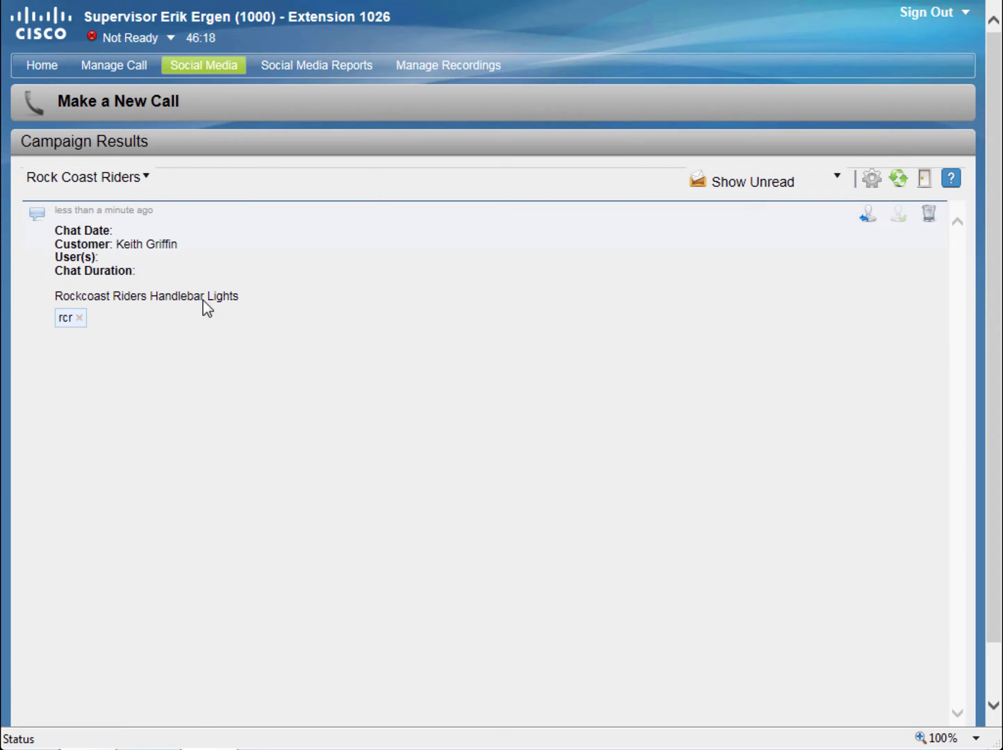
mouse_move(205, 300)
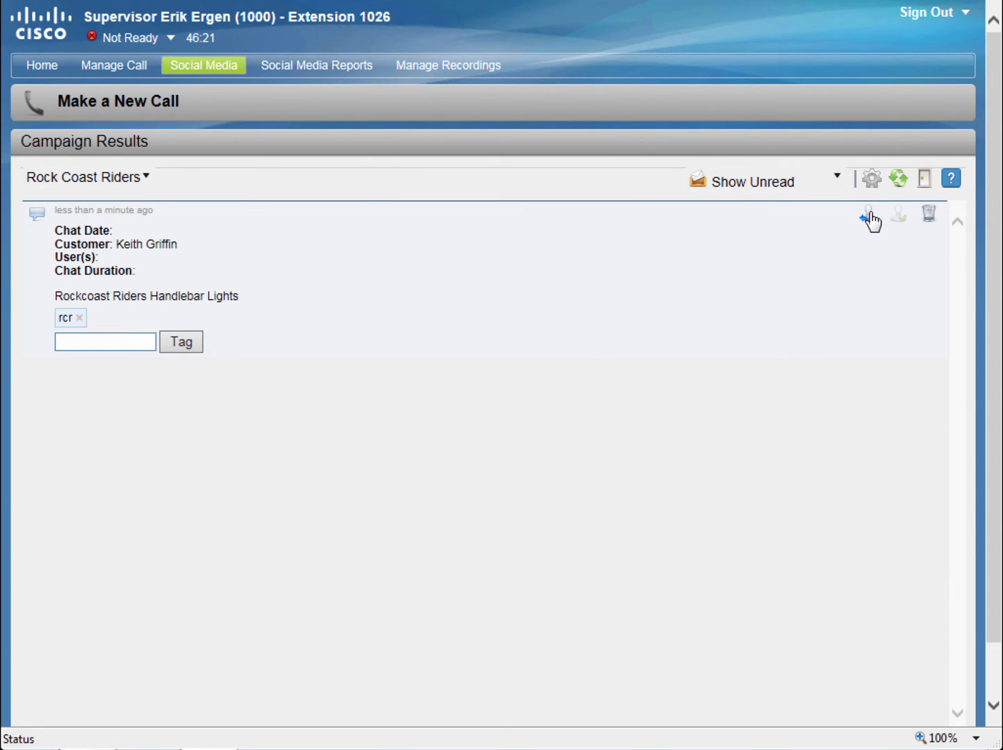
click(869, 218)
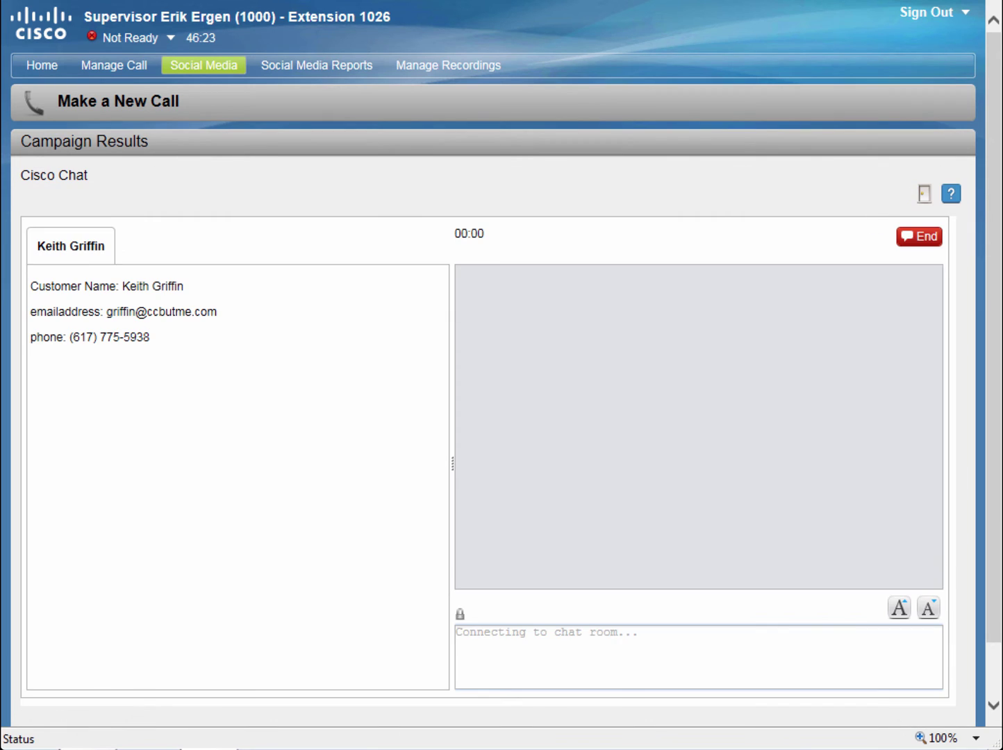
Send the customer a greeting offering help with the Avenger handlebar lights.
click(706, 658)
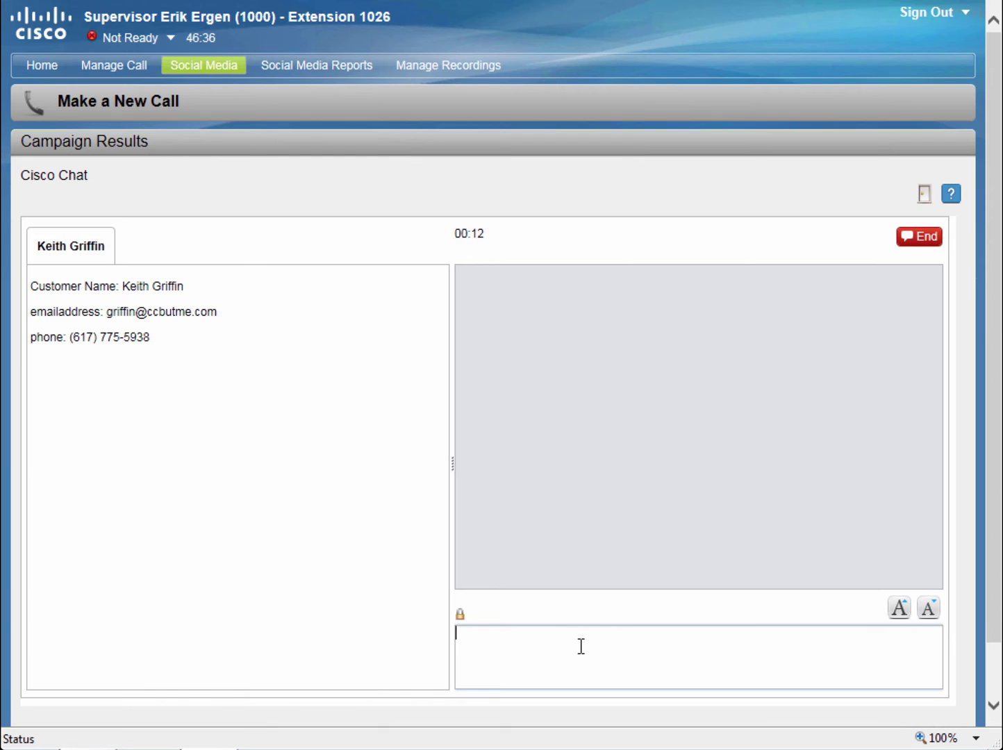
text(Hi, my name is Erik, I see you have a question about our Avenger handlebar lights, how may i help you?)
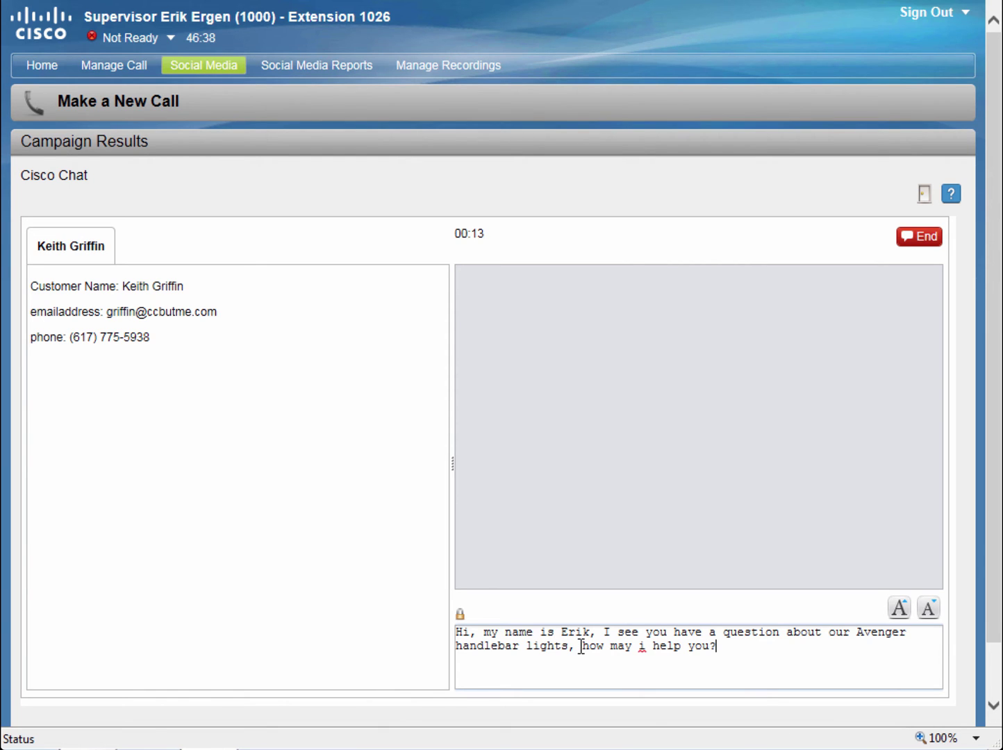
key(Return)
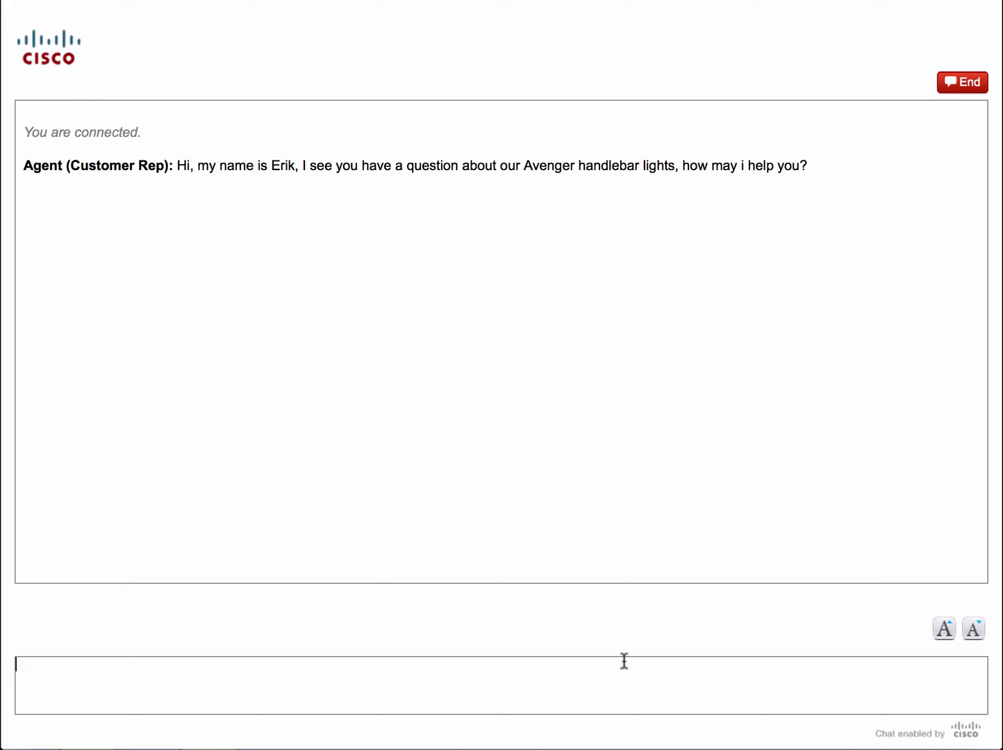
As the customer, ask whether the lights fit the Avenger Mountain Bike handlebar.
text(Yes, I’d like to know if those lights will fit on the handlebar of my Avenger Mountain Bike!)
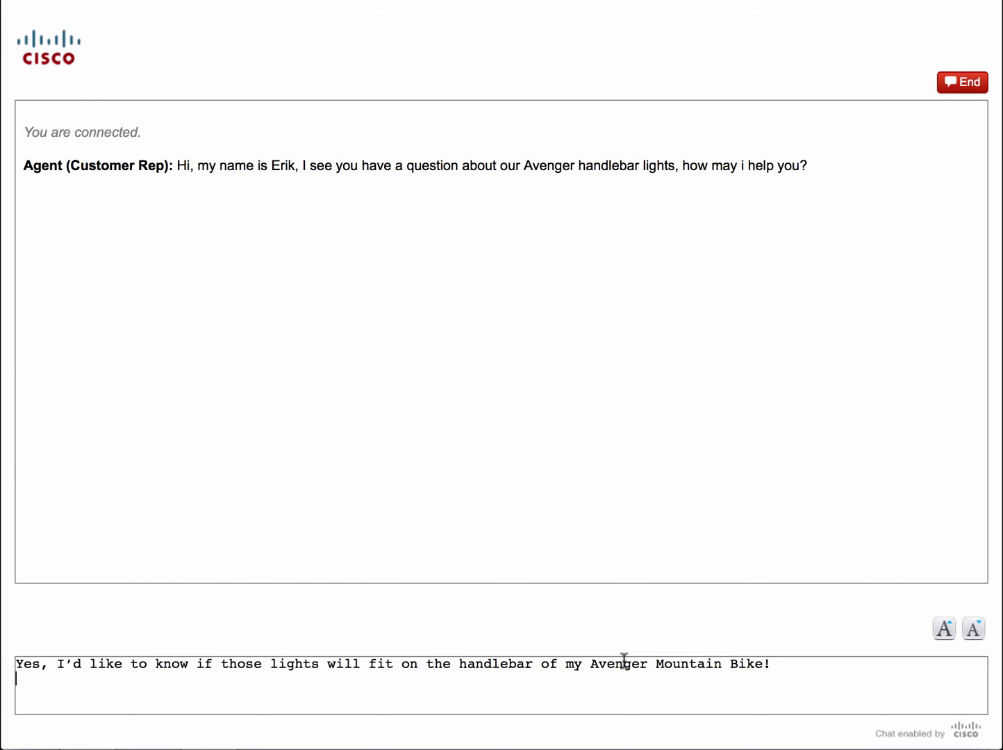
key(Return)
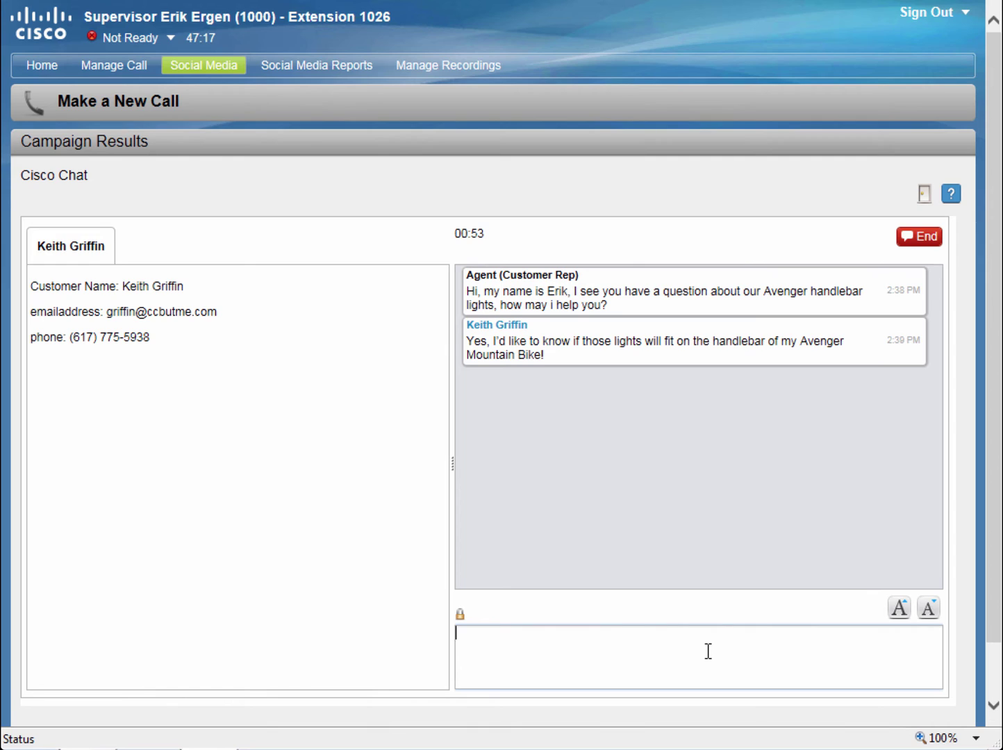
Reply that the lights fit all Mountain Avenger models, then send a 10% discount with ordering link.
text(Thanks for your interest in our new Avenger Handlebar Lights.  This product will fit on all Mountain Avenger Bike models.)
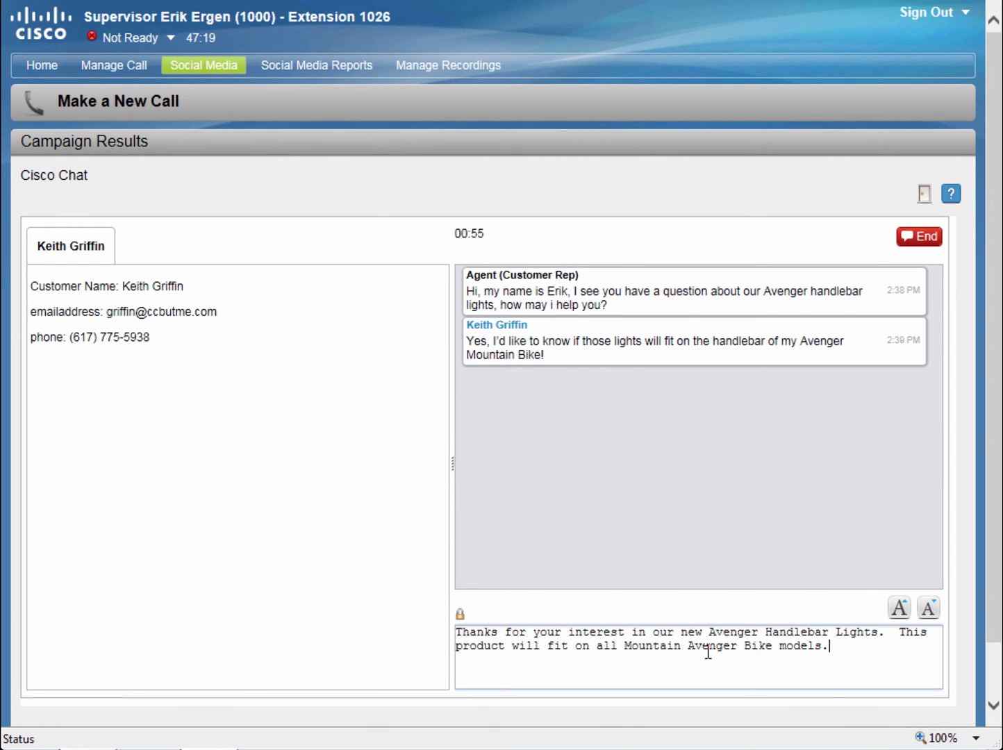
key(Return)
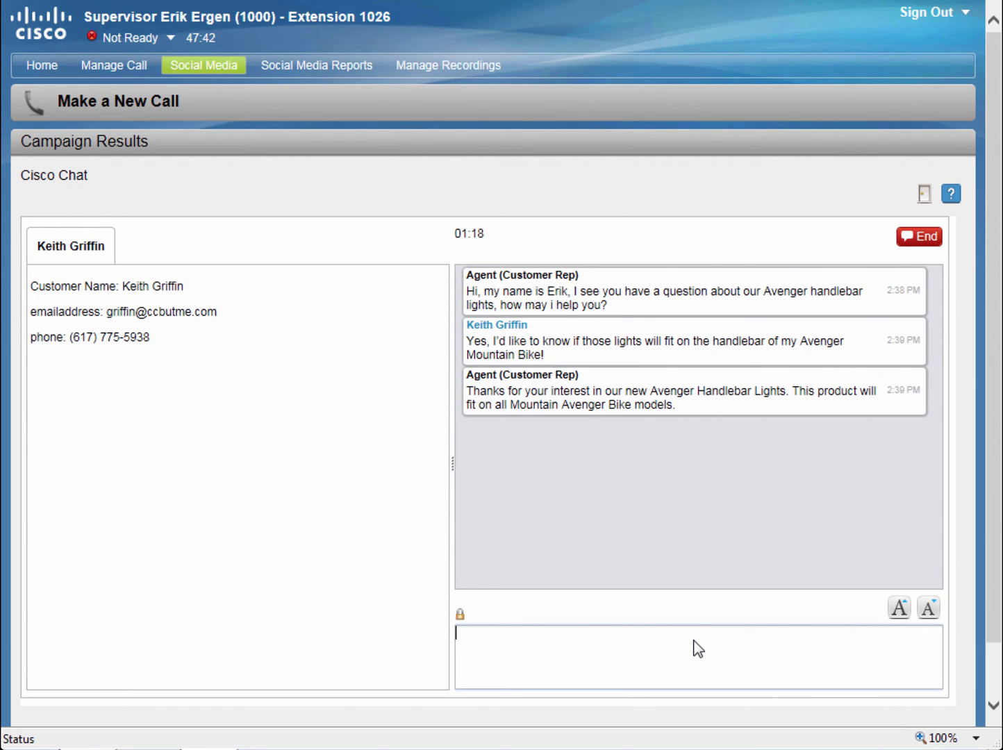
text(As a valued customer, we would like to offer you an additional 10% discount when you purchase the Avenger Handlebar lights. Please use the coupon code 010101 when you are ready to check out at our ordering page: http://webserver.ccbutme.com/ccx-orders.html)
key(Return)
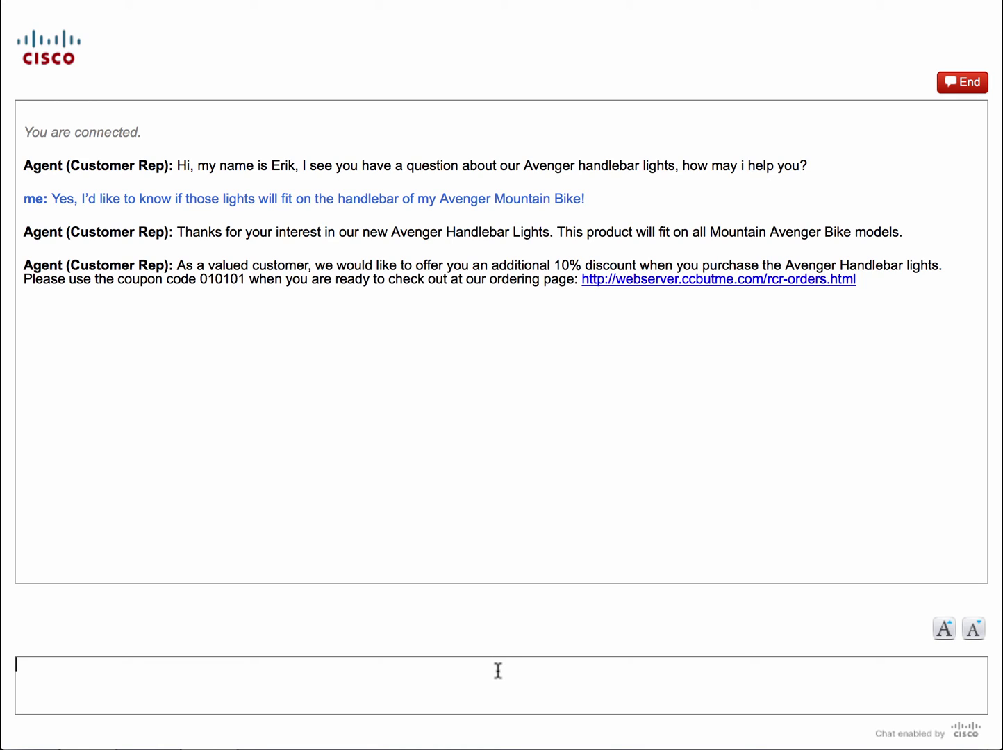
As the customer, send "Fantastic, thank you very much, you guys are super!!".
text(Fantastic, thank you very much, you guys are super!!)
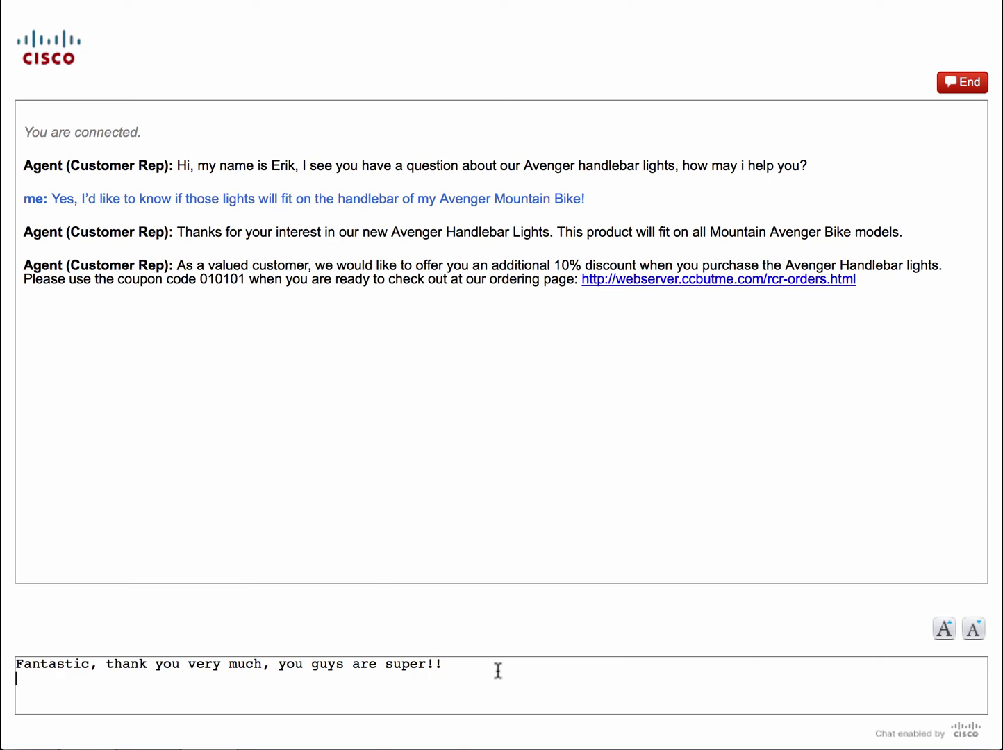
key(Return)
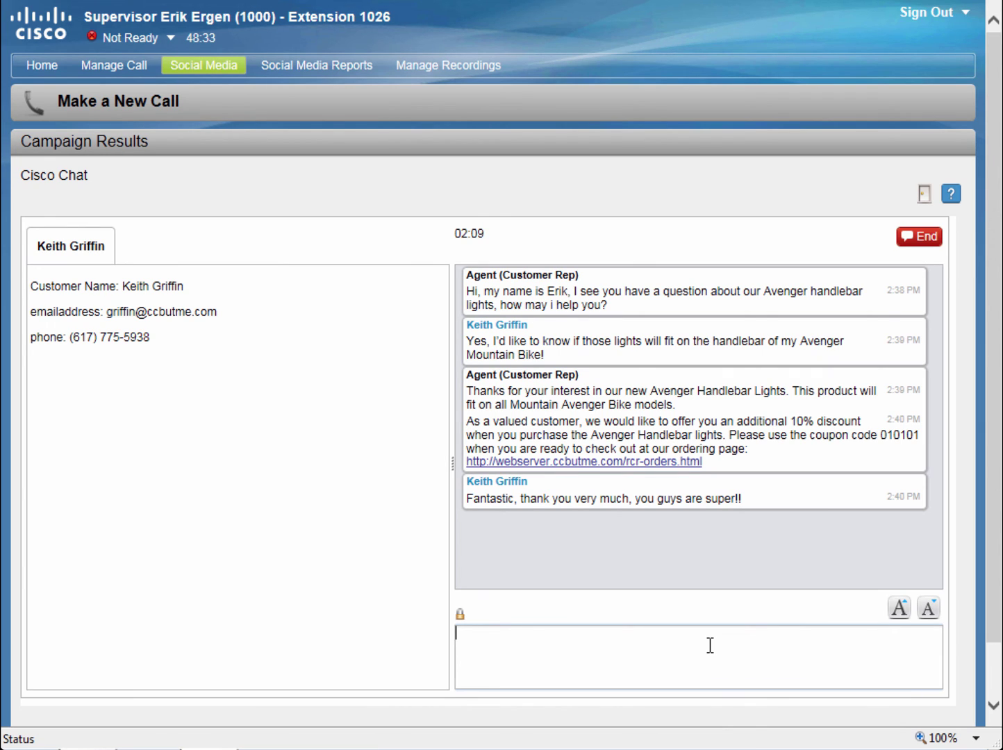
Send "You are very welcome, happy riding! Bye" and end the chat session.
text(You are very welcome, happy riding! Bye)
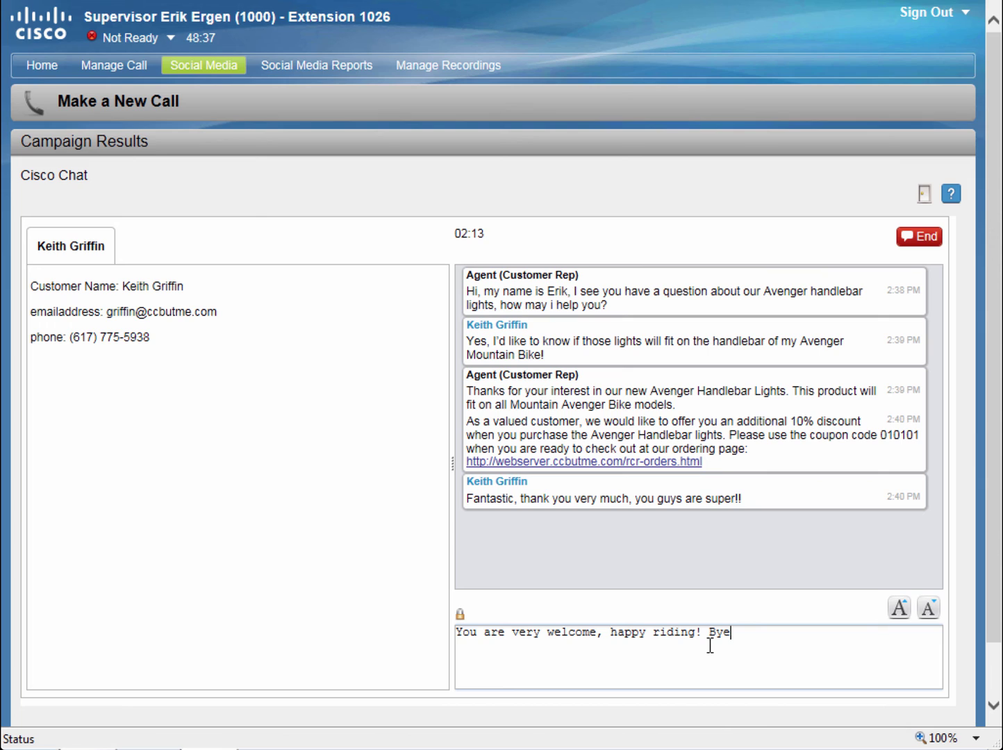
key(Return)
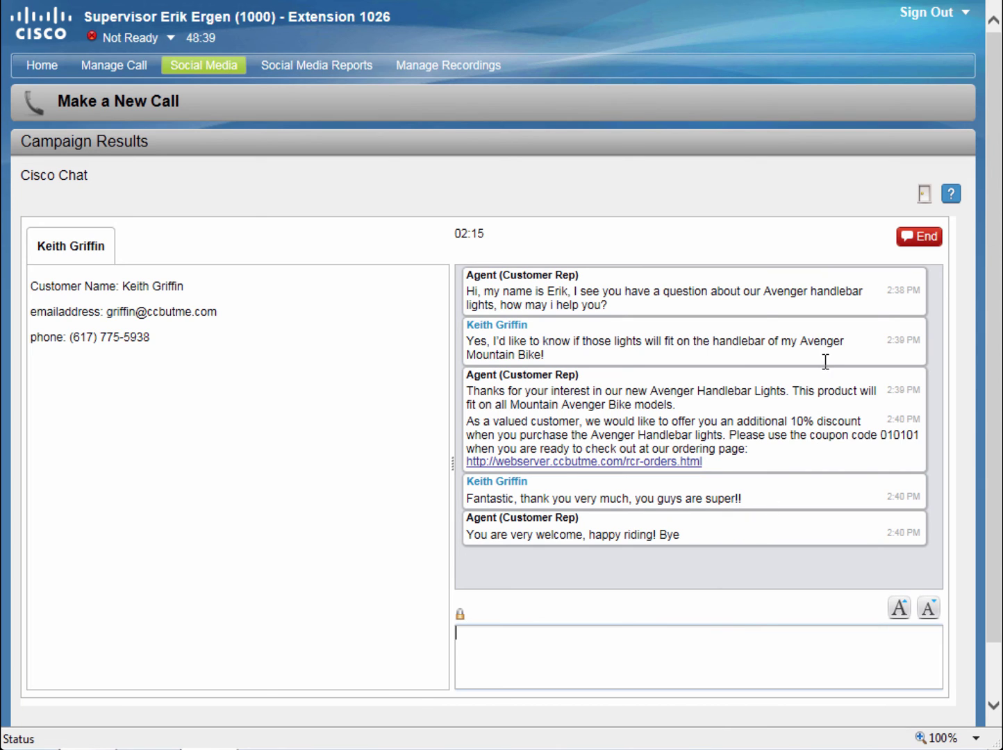
click(921, 244)
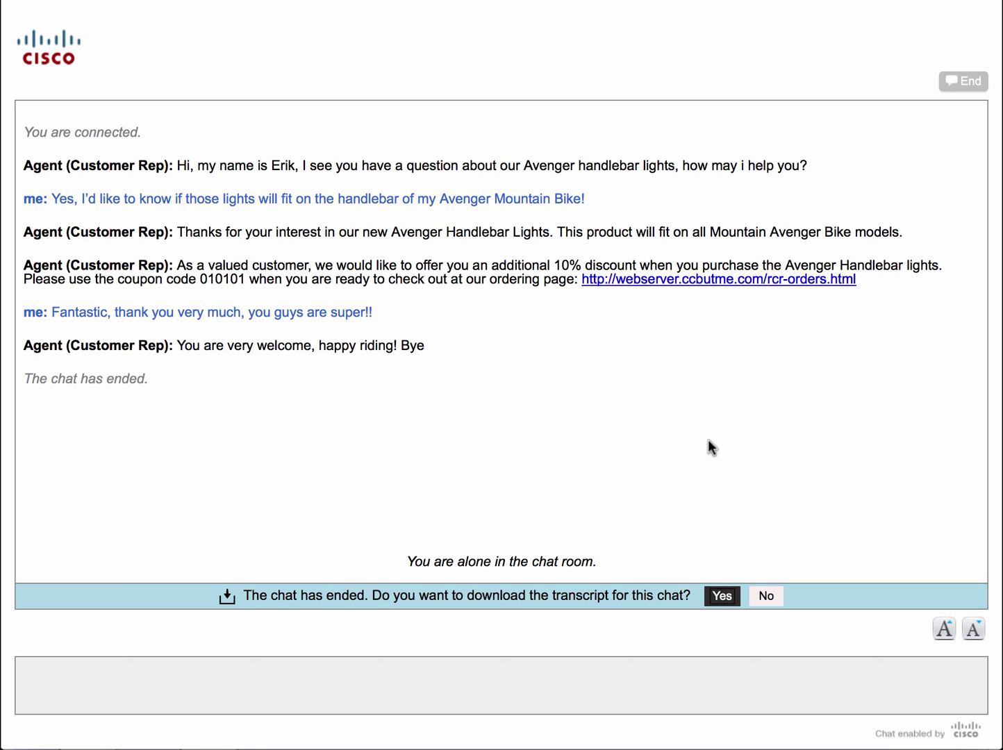
Accept the chat transcript download, open the PDF with Preview, then close it.
click(722, 598)
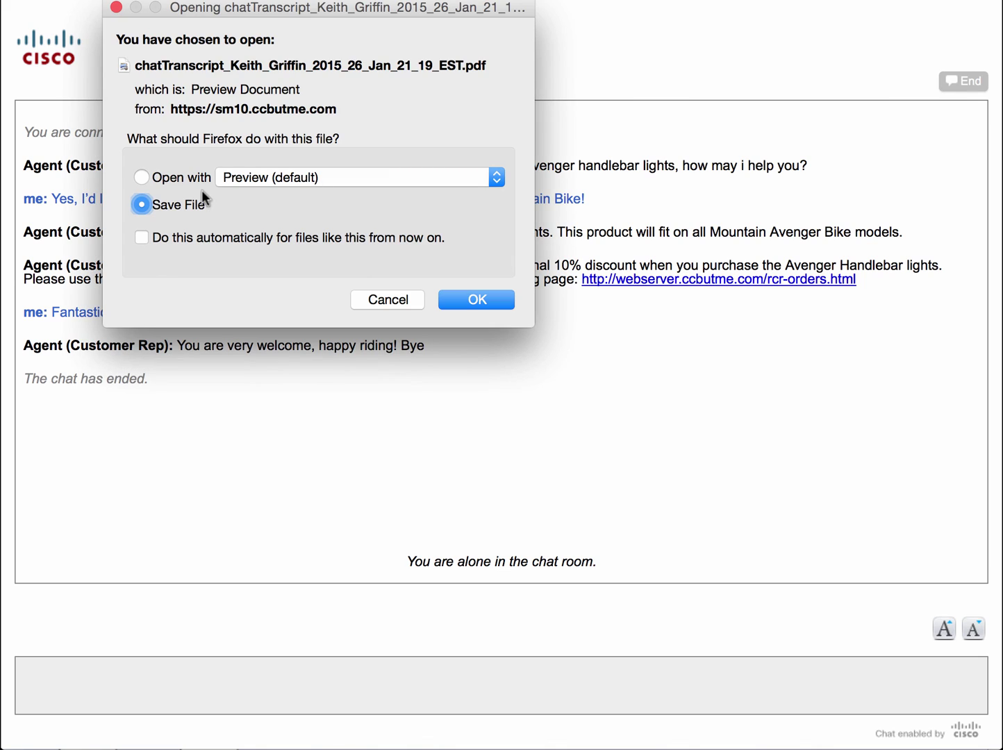
click(185, 184)
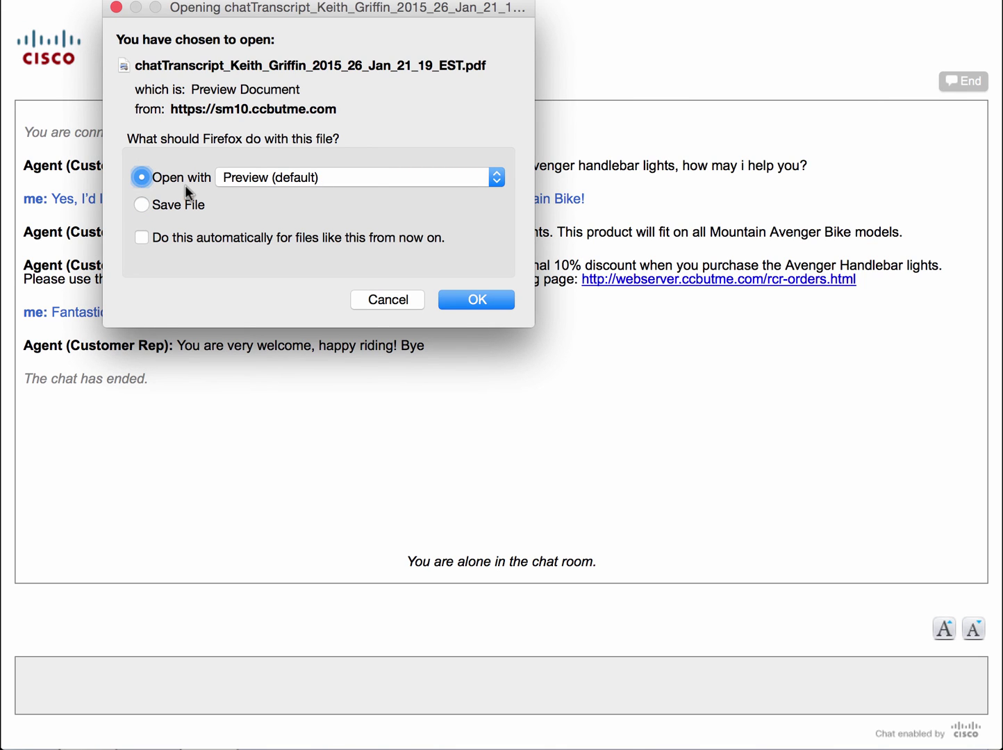
click(478, 300)
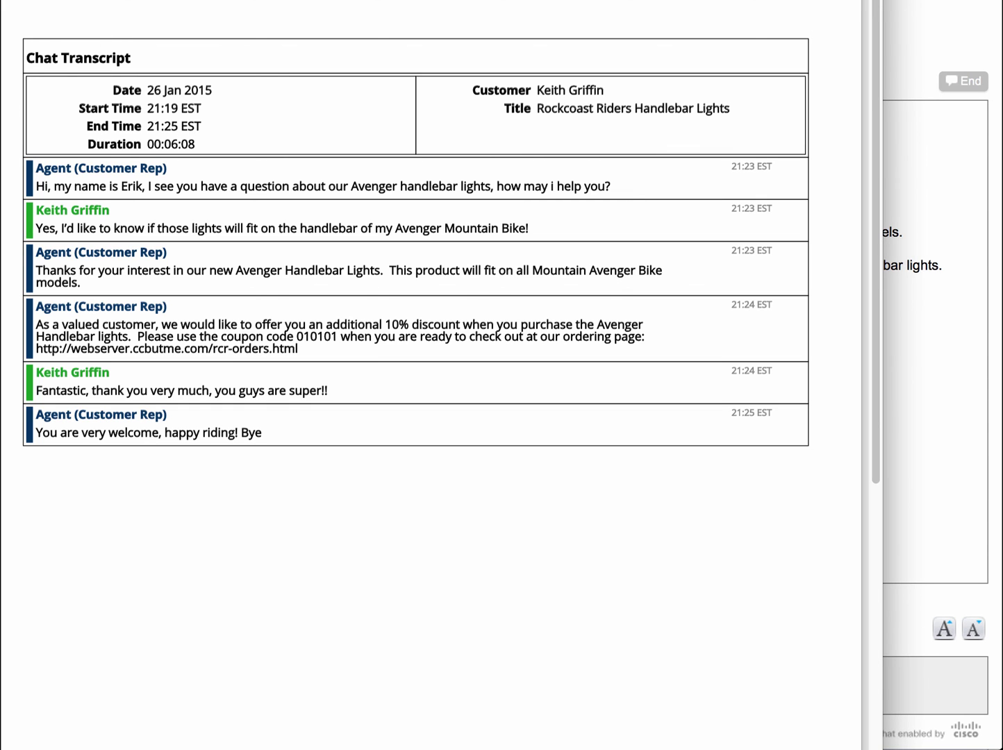
key(super+w)
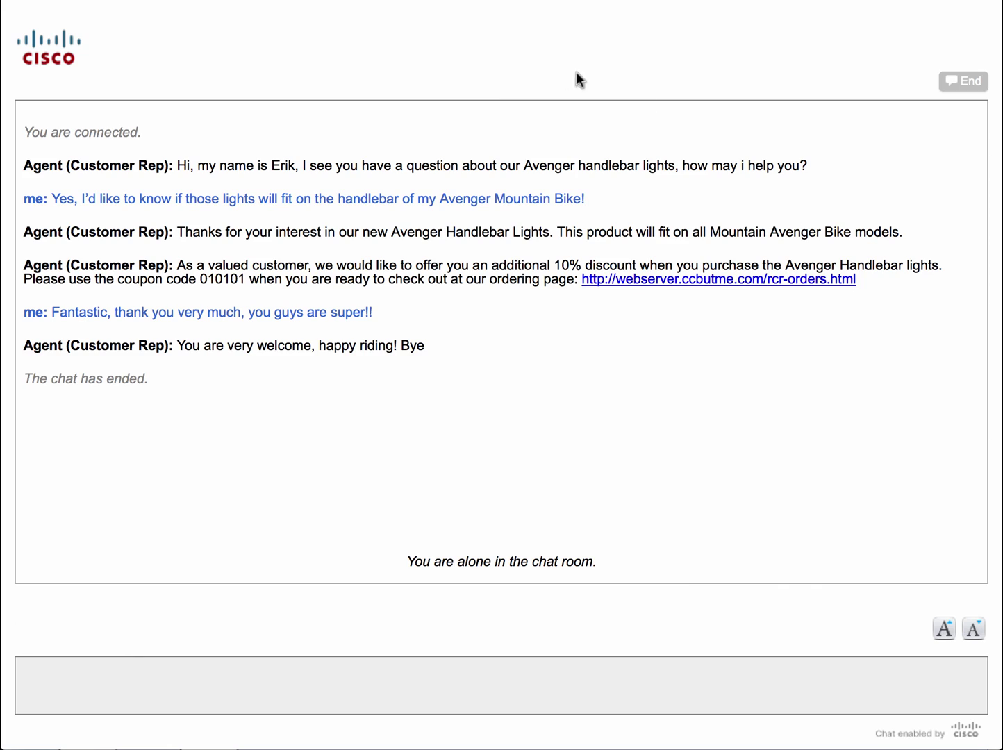